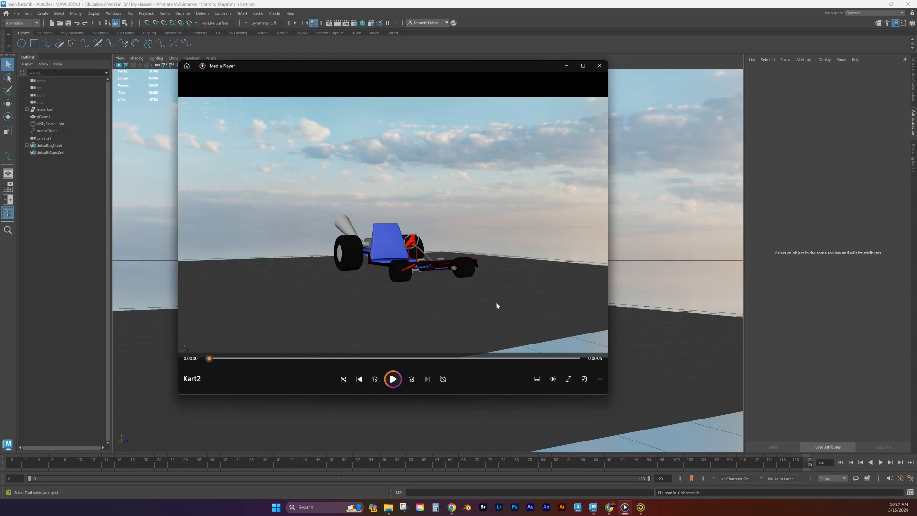
# Review the reference kart render and the Kart2 video, and close both windows to leave the Maya scene clear.
pyautogui.moveTo(430, 75); pyautogui.dragTo(483, 303)
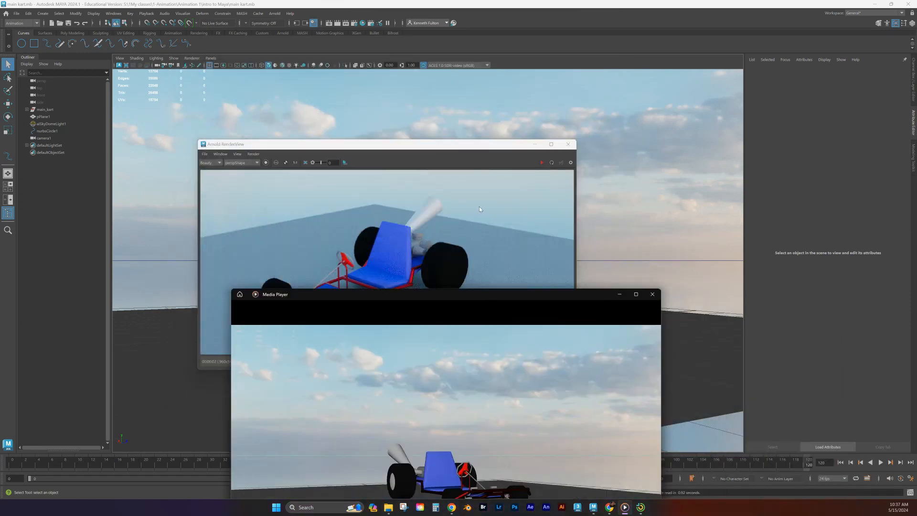
pyautogui.moveTo(450, 145); pyautogui.dragTo(350, 145)
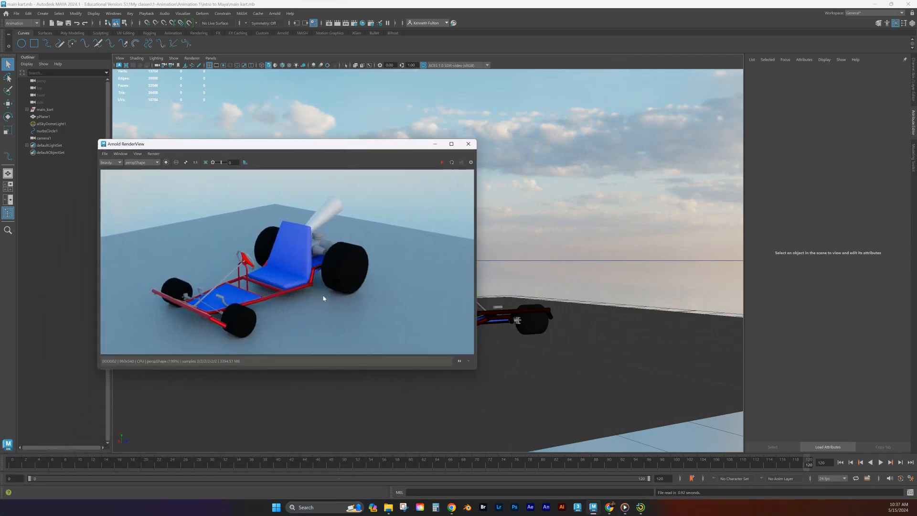
pyautogui.moveTo(414, 146); pyautogui.dragTo(308, 174)
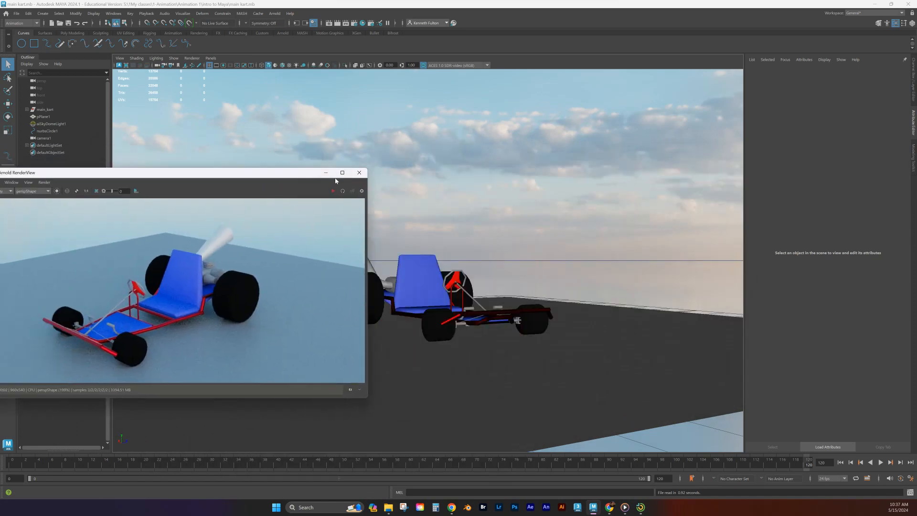
pyautogui.click(362, 172)
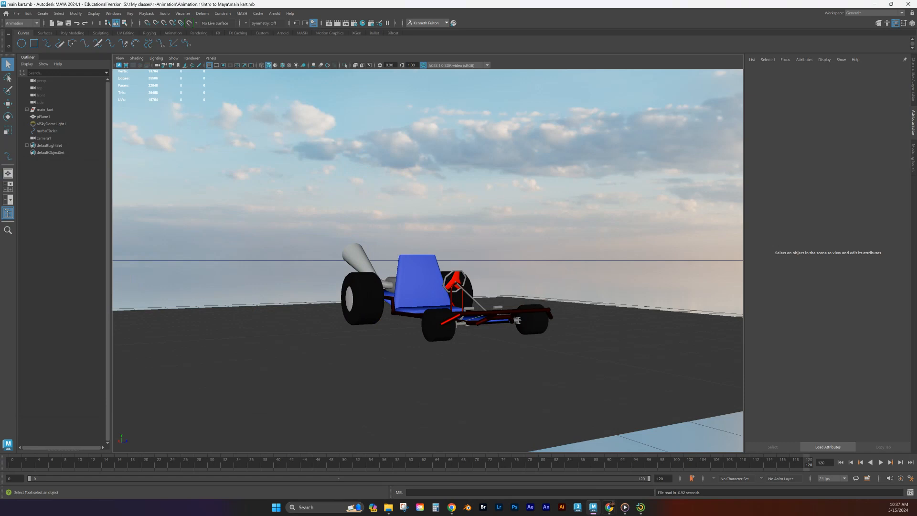
pyautogui.click(624, 507)
pyautogui.moveTo(453, 297); pyautogui.dragTo(468, 129)
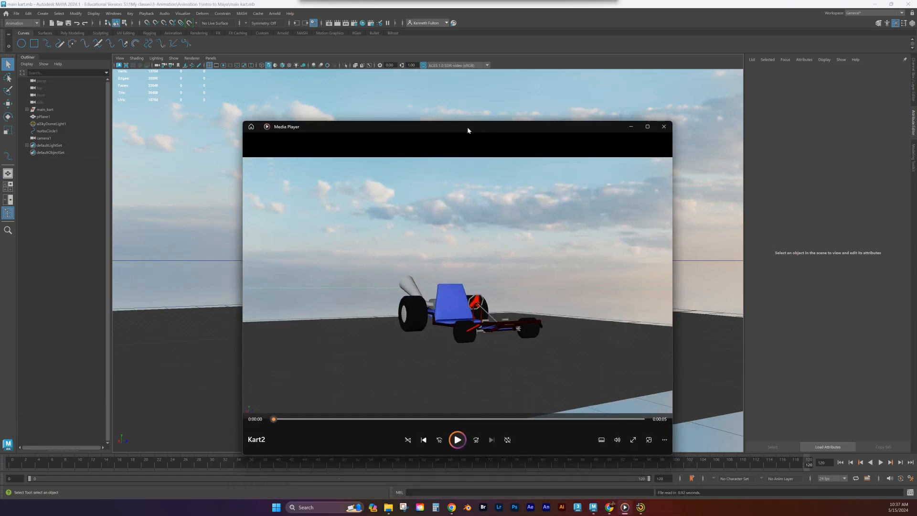
pyautogui.click(662, 127)
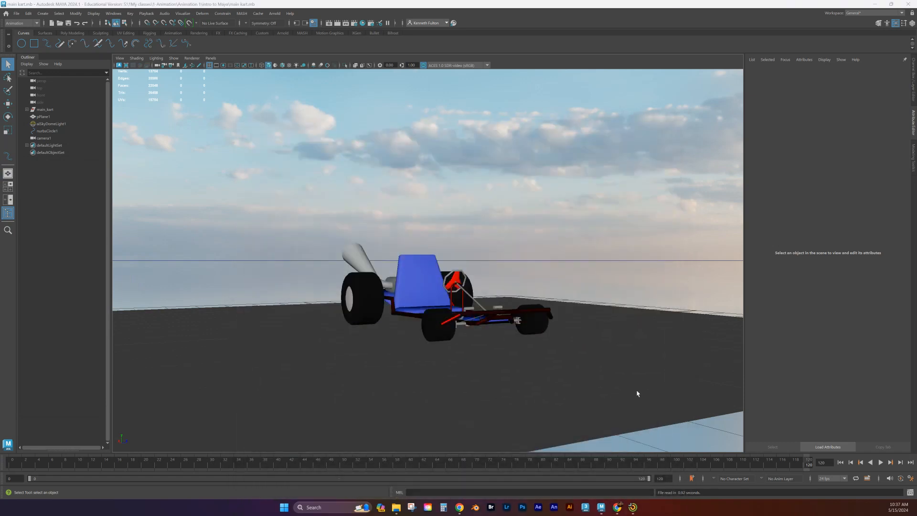
# Check the playback end frame and activate the Animation menu set.
pyautogui.doubleClick(670, 479)
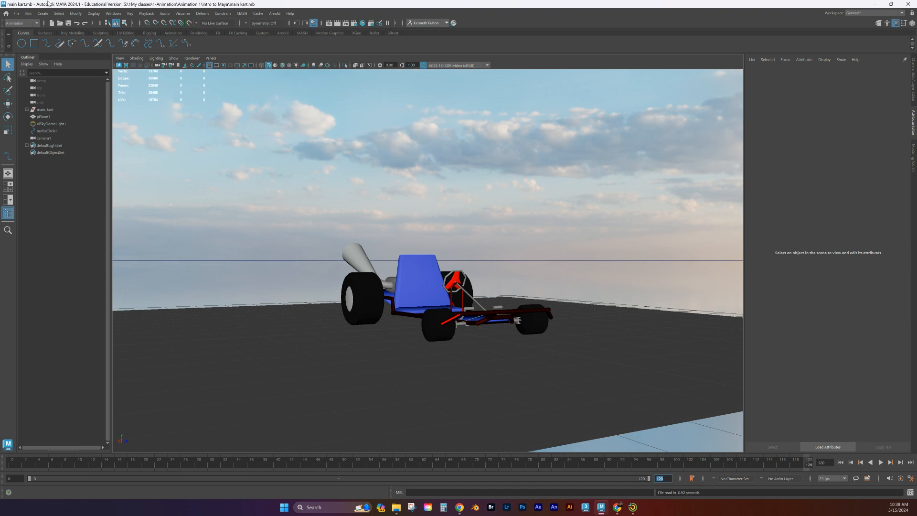
pyautogui.click(37, 24)
pyautogui.click(28, 45)
# Delete the existing circle path and camera from the scene.
pyautogui.click(46, 132)
pyautogui.keyDown('shift'); pyautogui.click(43, 138); pyautogui.keyUp('shift')
pyautogui.press('Delete')
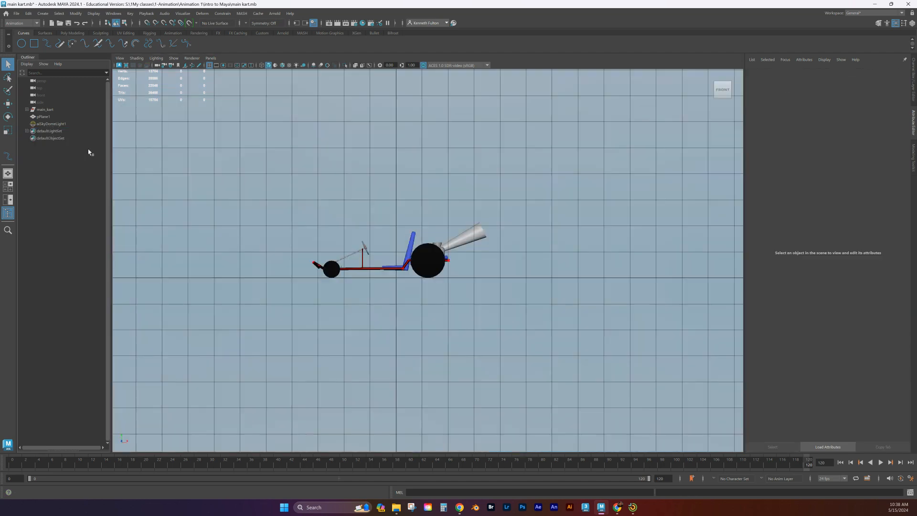
# In the perspective view, create a NURBS circle and scale it up until it surrounds the whole ground plane.
pyautogui.press('space')
pyautogui.press('space')
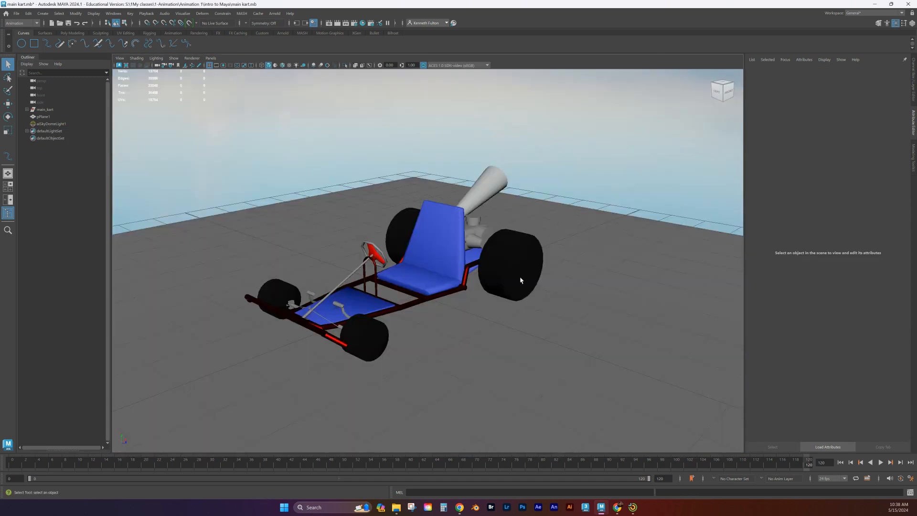
pyautogui.scroll(-5, 416, 254)
pyautogui.keyDown('alt'); pyautogui.moveTo(451, 239); pyautogui.dragTo(454, 283); pyautogui.keyUp('alt')
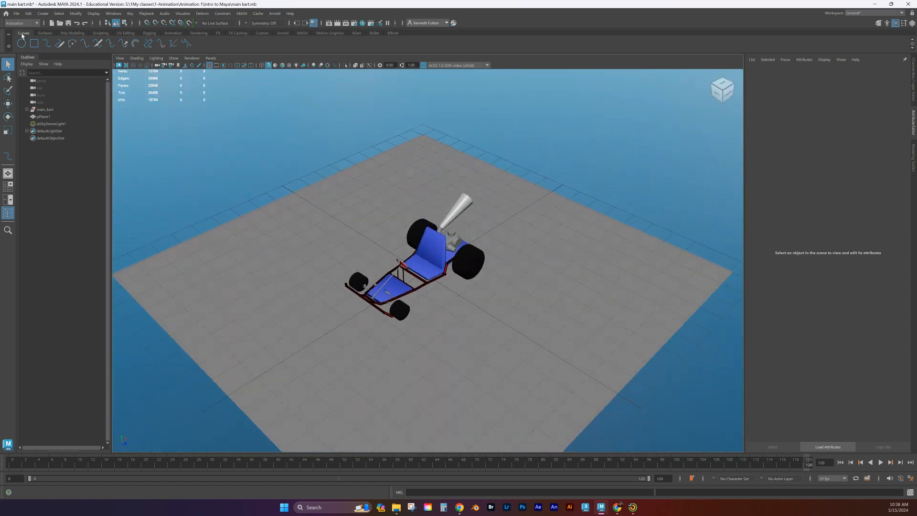
pyautogui.click(22, 43)
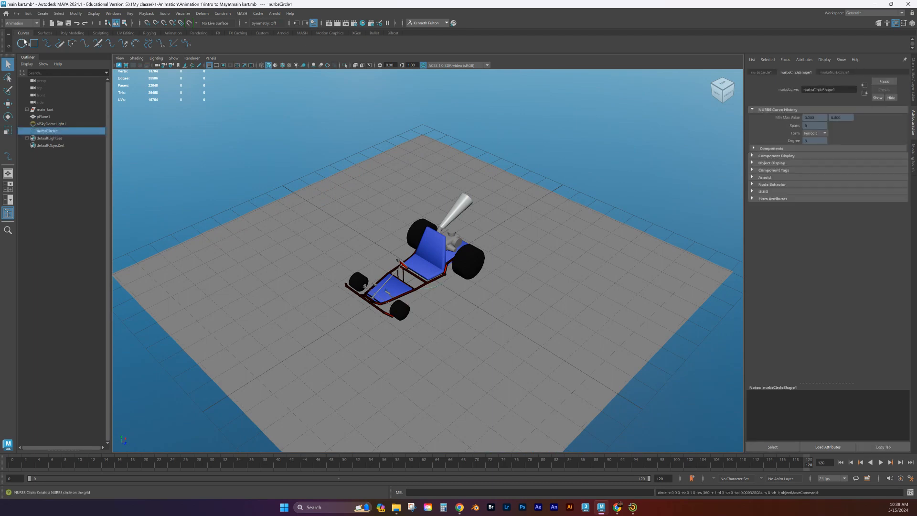
pyautogui.press('r')
pyautogui.moveTo(423, 273); pyautogui.dragTo(870, 321)
pyautogui.scroll(-5, 532, 311)
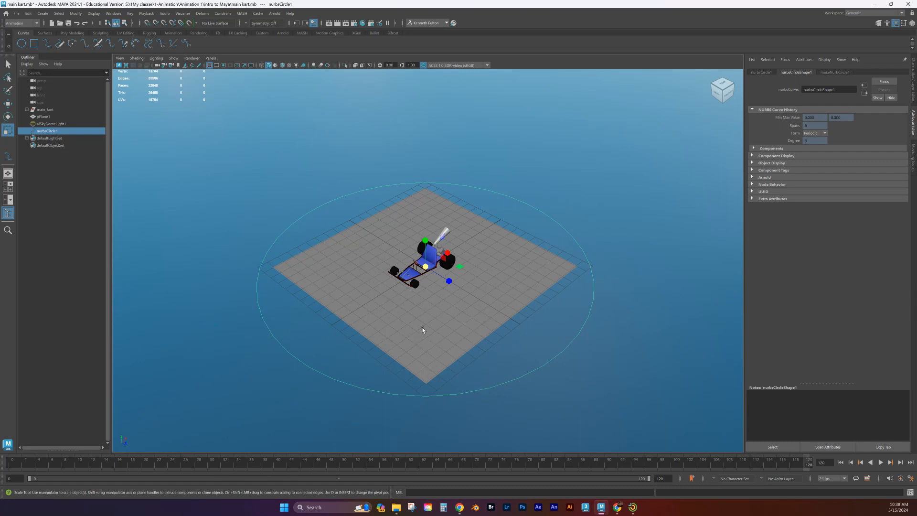
# Create a standard camera in the scene.
pyautogui.click(42, 14)
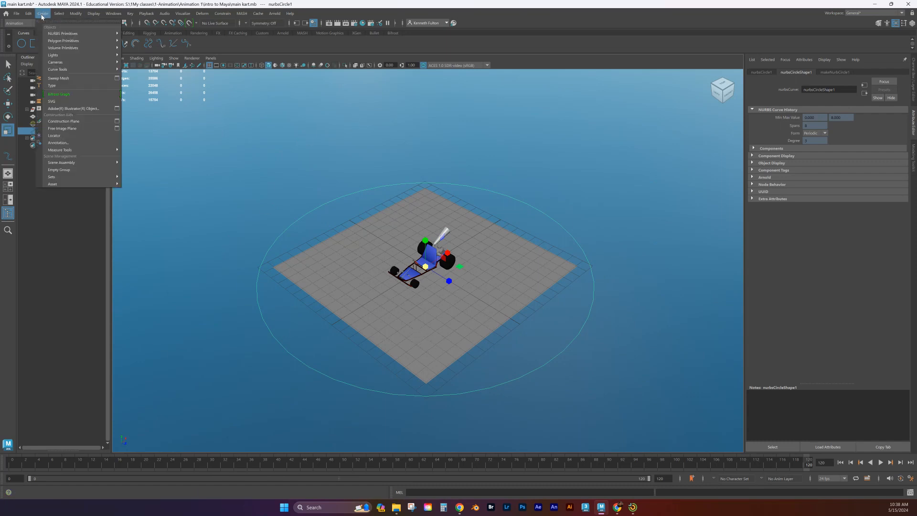
pyautogui.moveTo(54, 63)
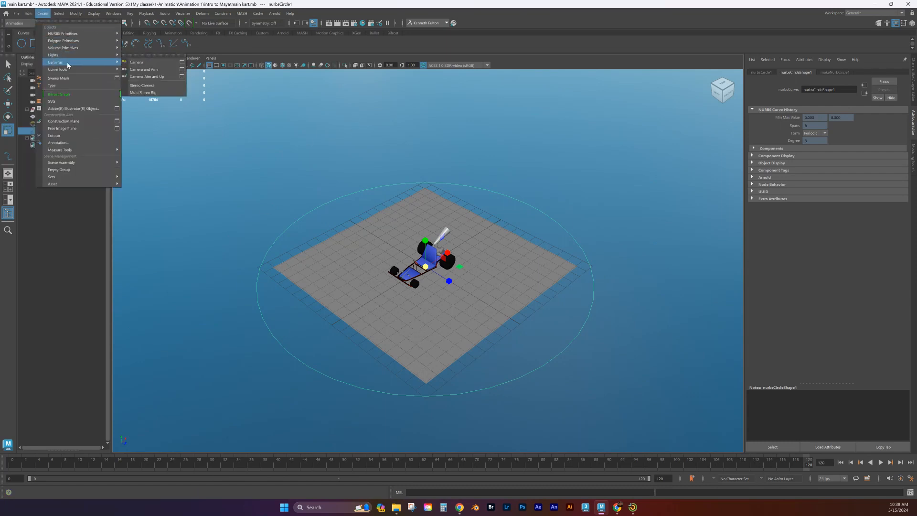
pyautogui.click(167, 63)
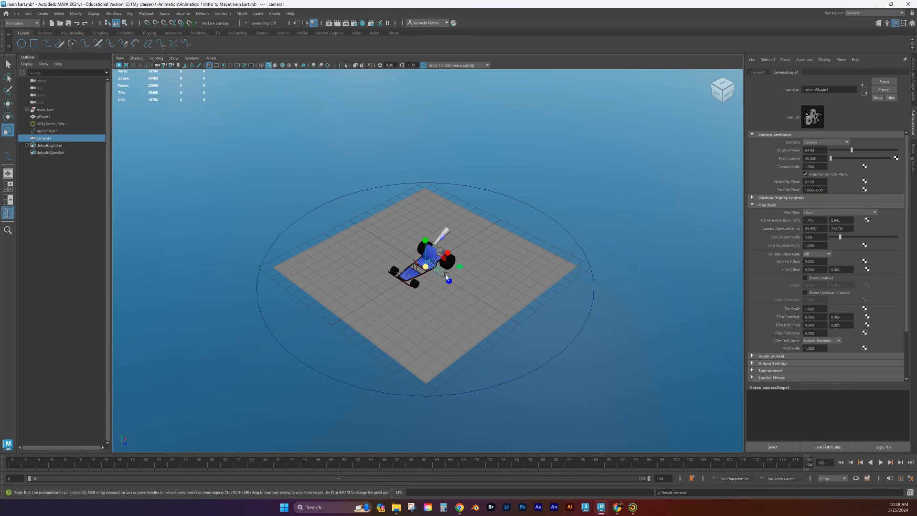
# Attach camera1 to nurbsCircle1 as its motion path.
pyautogui.keyDown('ctrl'); pyautogui.click(47, 131); pyautogui.keyUp('ctrl')
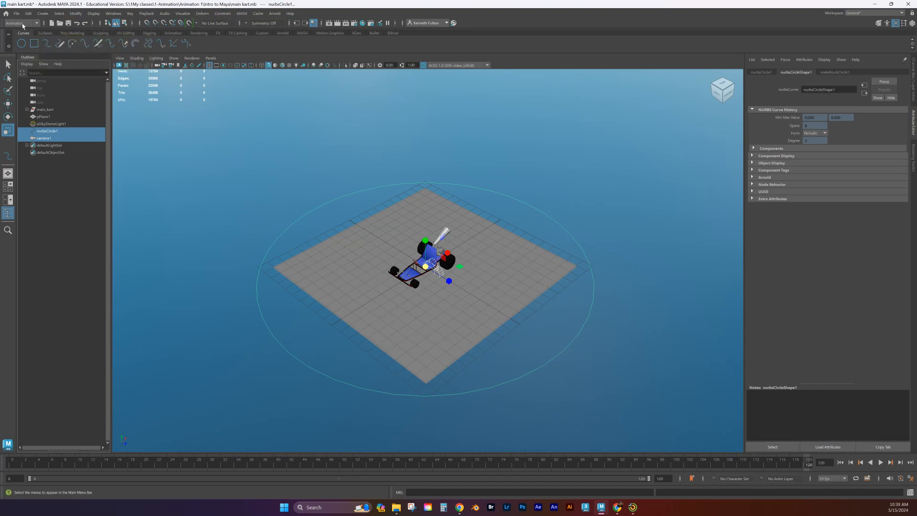
pyautogui.click(222, 14)
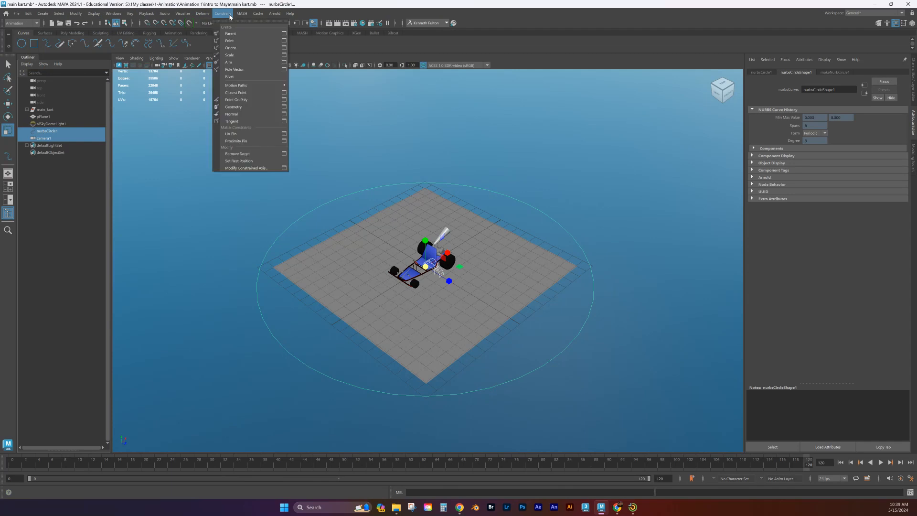
pyautogui.moveTo(239, 87)
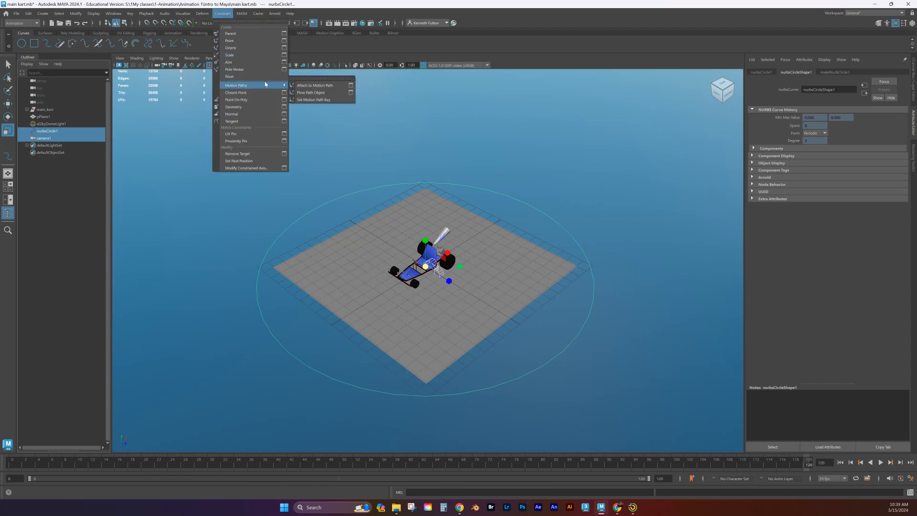
pyautogui.click(314, 86)
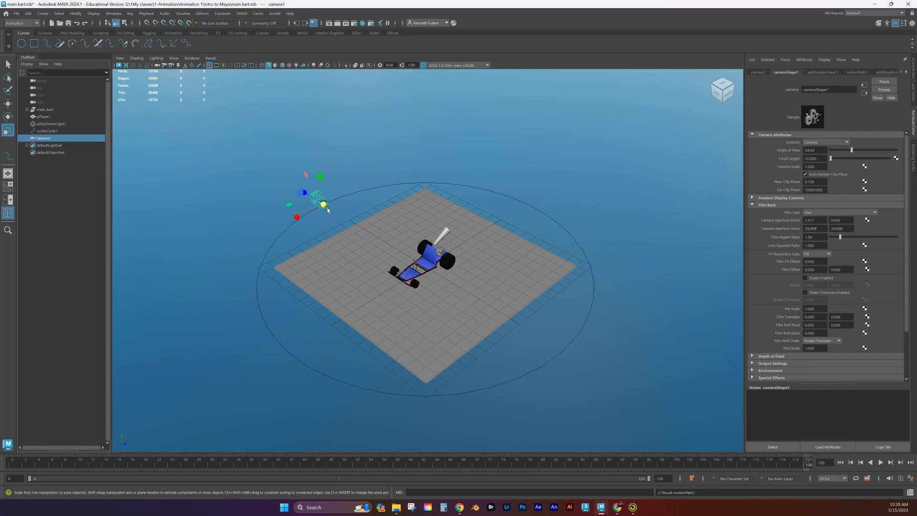
# Play the animation to check the camera's travel around the kart, stop it, and select the circle path.
pyautogui.click(881, 463)
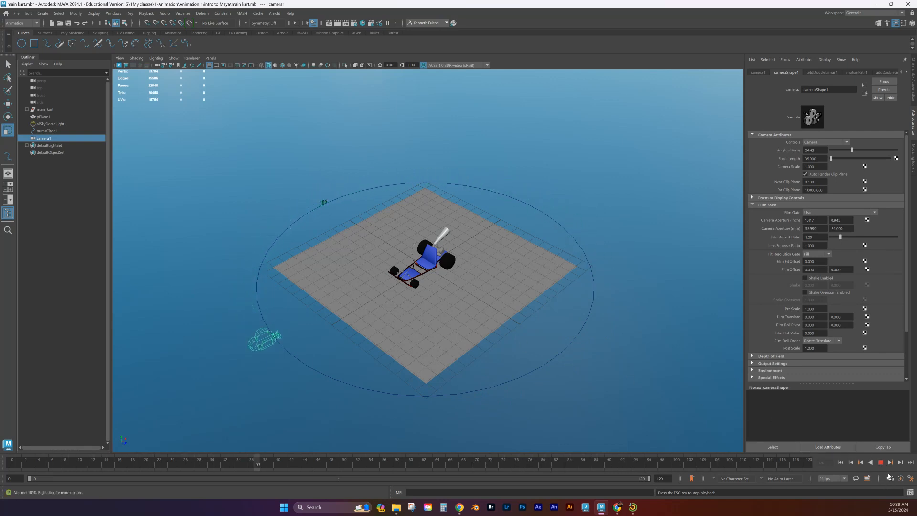
pyautogui.press('Escape')
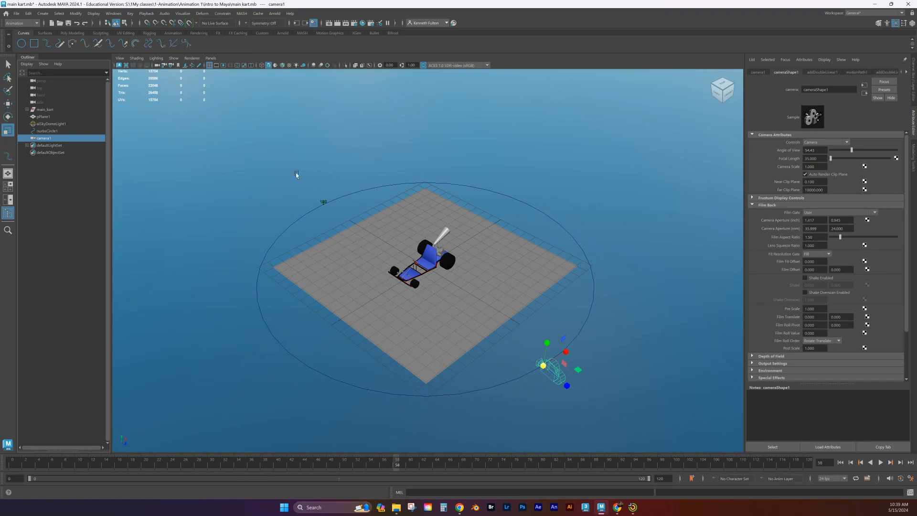
pyautogui.click(537, 207)
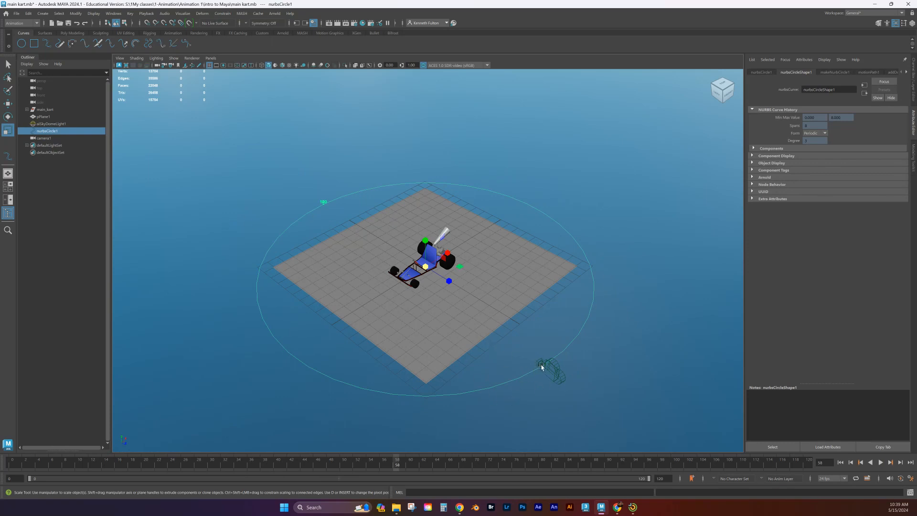
# Split the workspace into two side-by-side views and show camera1's view in place of the front view.
pyautogui.click(9, 200)
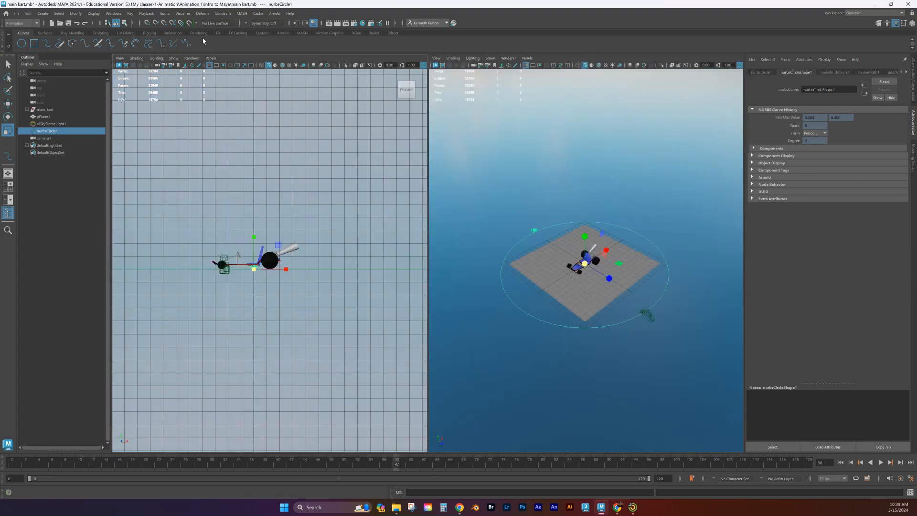
pyautogui.click(211, 59)
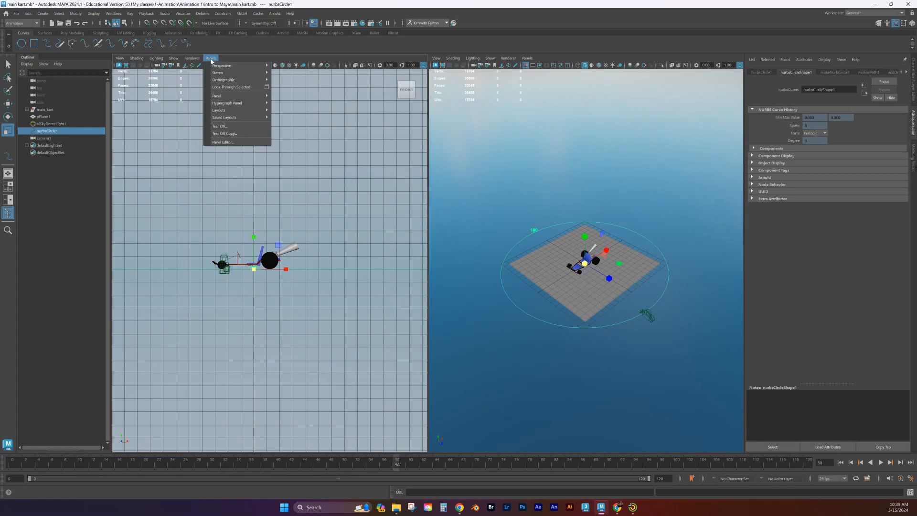
pyautogui.moveTo(248, 65)
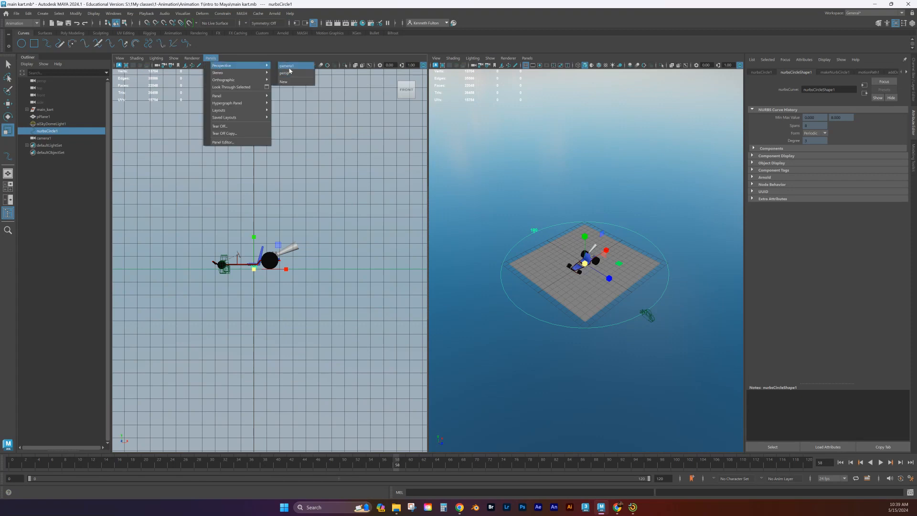
pyautogui.click(292, 72)
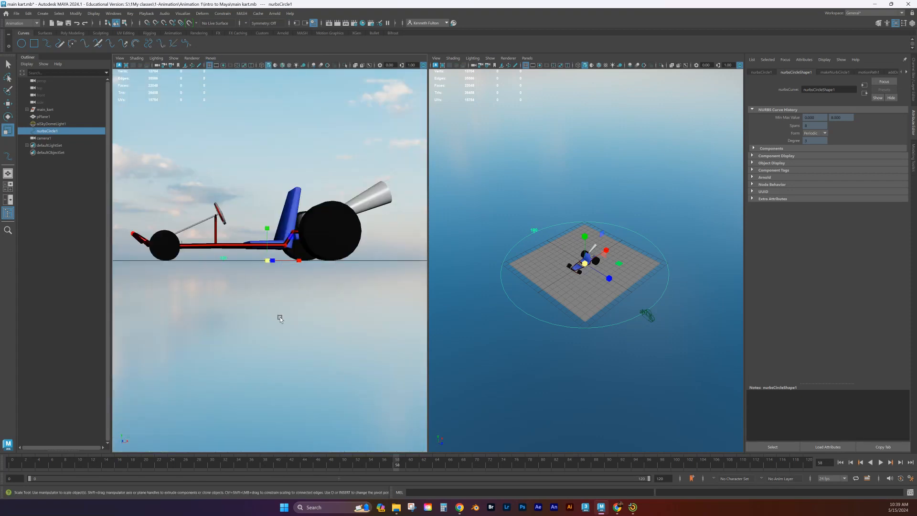
# Play the animation from the start to examine the kart through camera1, and stop playback.
pyautogui.hotkey('alt', 'v')
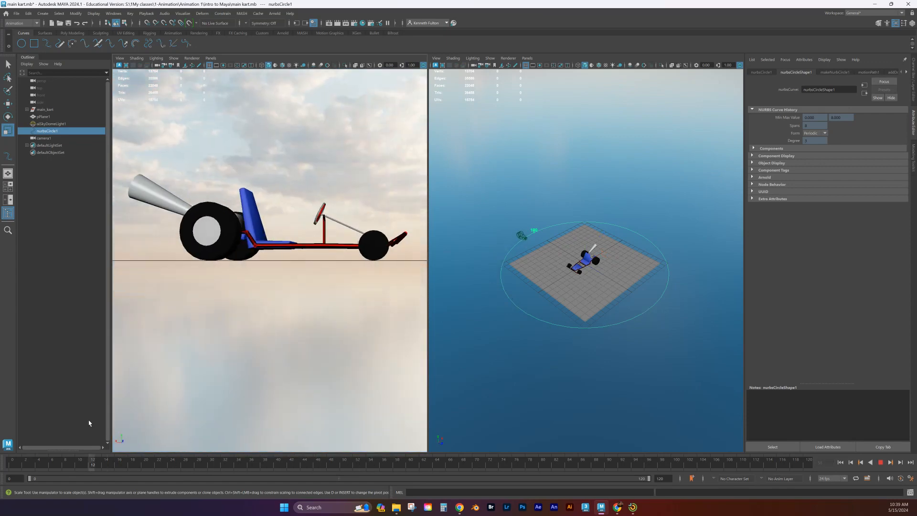
pyautogui.moveTo(228, 429); pyautogui.dragTo(10, 424)
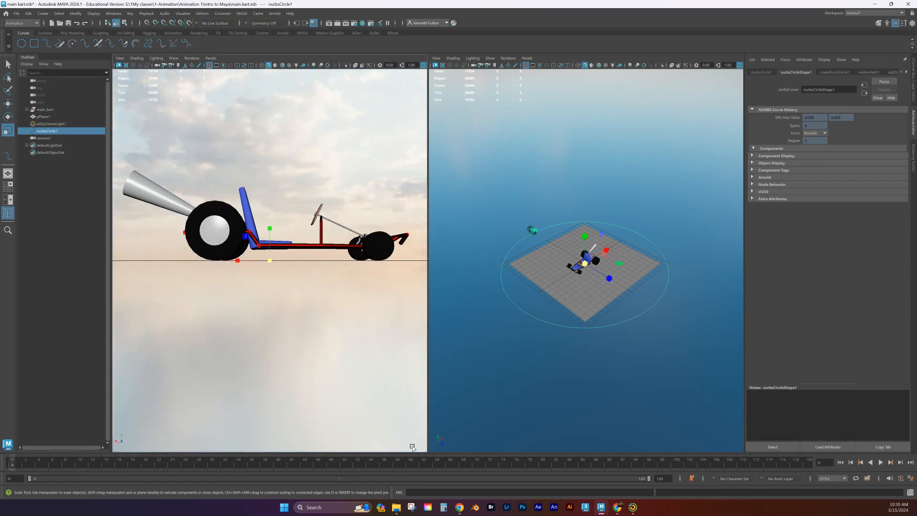
pyautogui.click(881, 462)
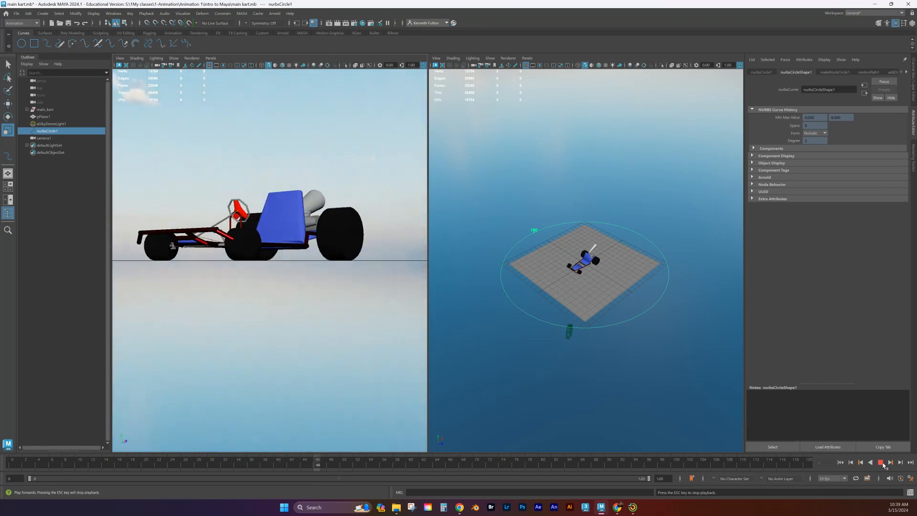
pyautogui.click(881, 464)
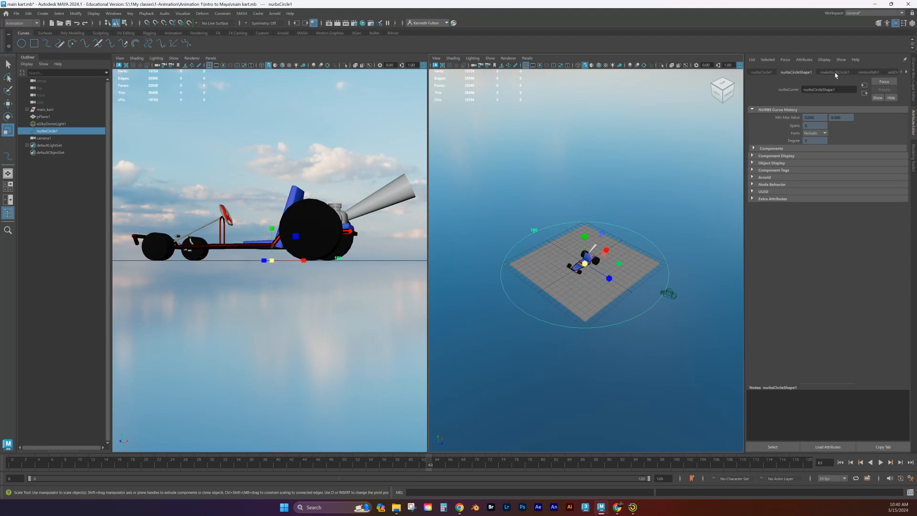
# Set the circle path's Sections to 60 in its makeNurbCircle1 history.
pyautogui.click(846, 73)
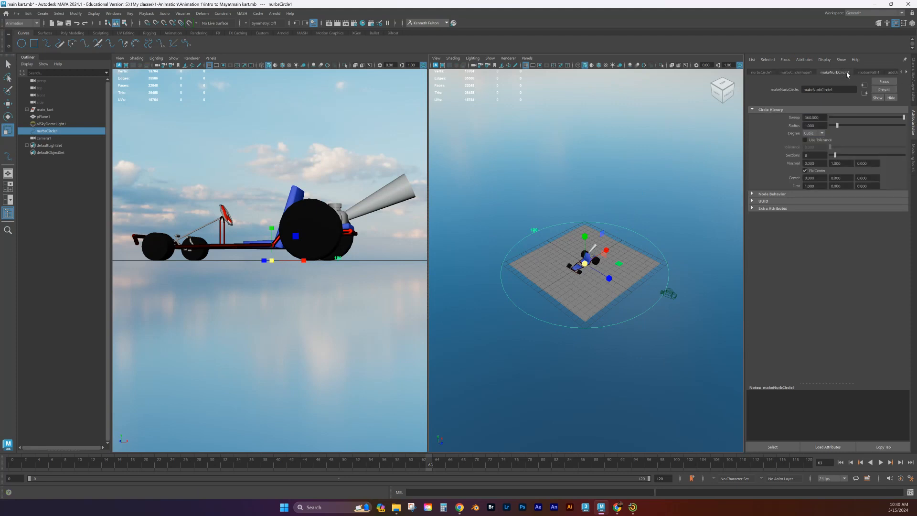
pyautogui.click(818, 155)
pyautogui.press('Return')
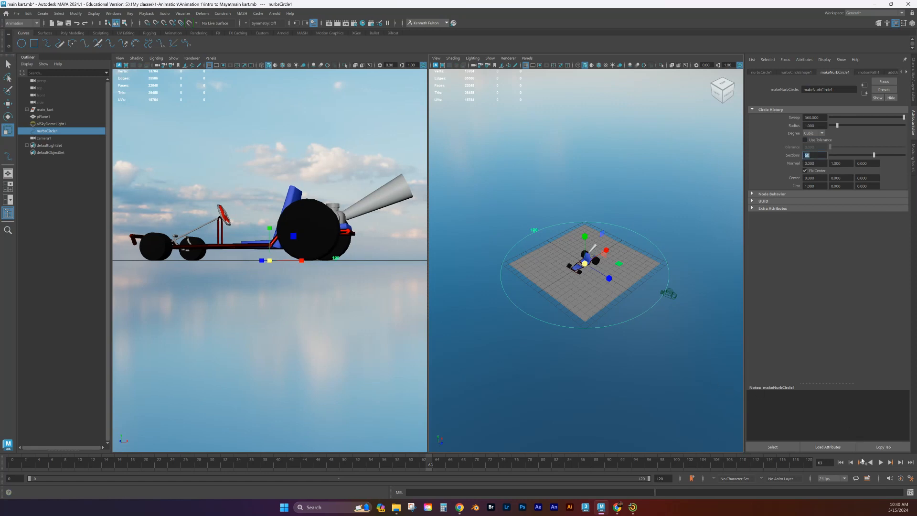
# Replay the animation to check the camera's motion along the smoother circle, and stop playback.
pyautogui.click(880, 463)
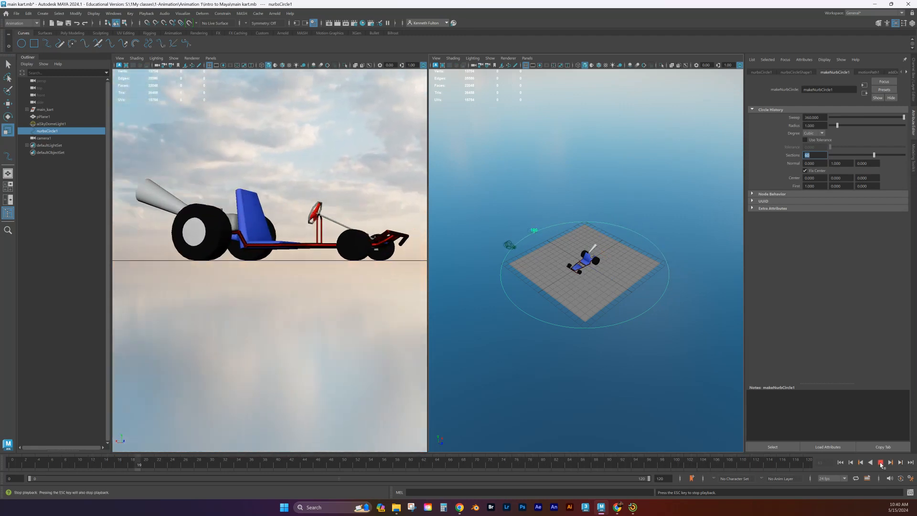
pyautogui.click(880, 463)
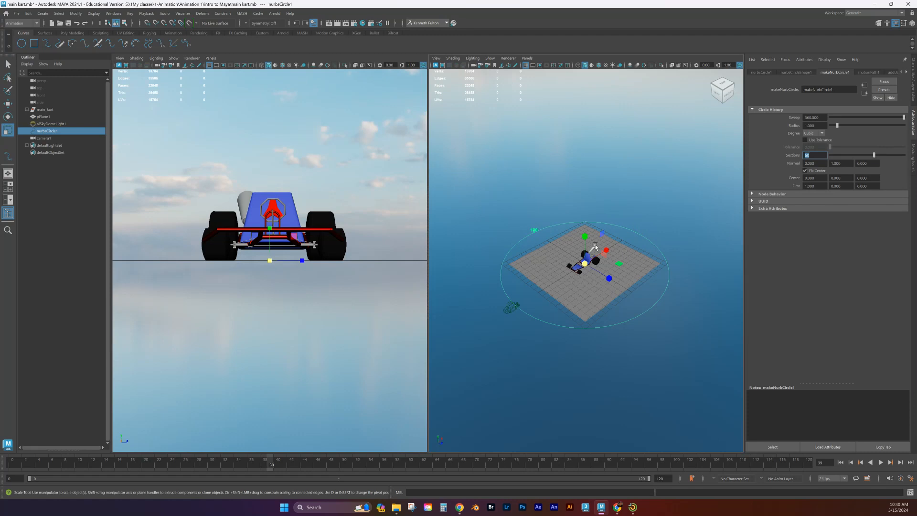
pyautogui.click(603, 224)
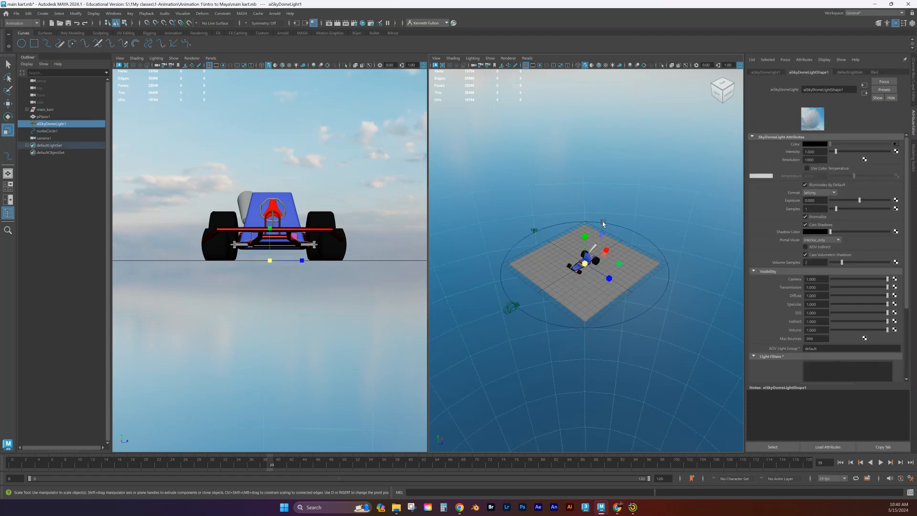
# Raise the circle path about 1.4 units vertically, and play the animation to check the higher camera view before stopping playback.
pyautogui.click(603, 225)
pyautogui.press('w')
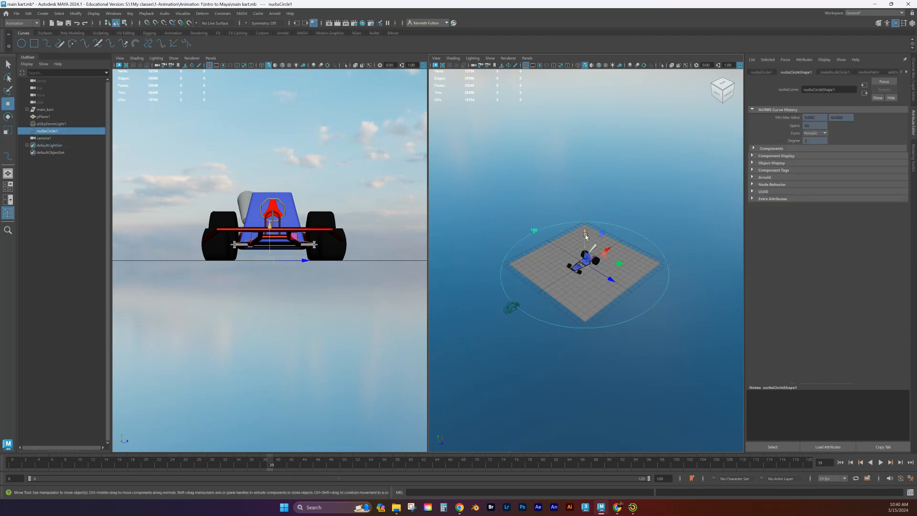
pyautogui.moveTo(584, 235); pyautogui.dragTo(585, 228)
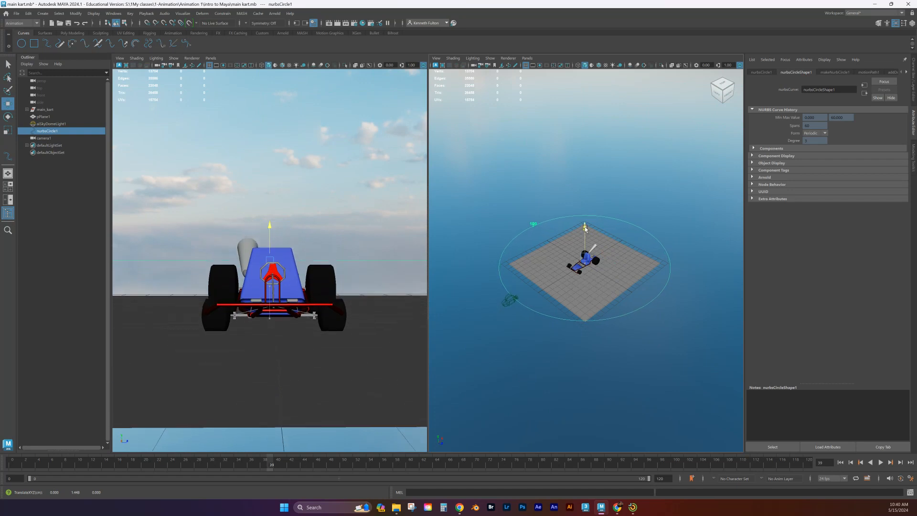
pyautogui.click(880, 462)
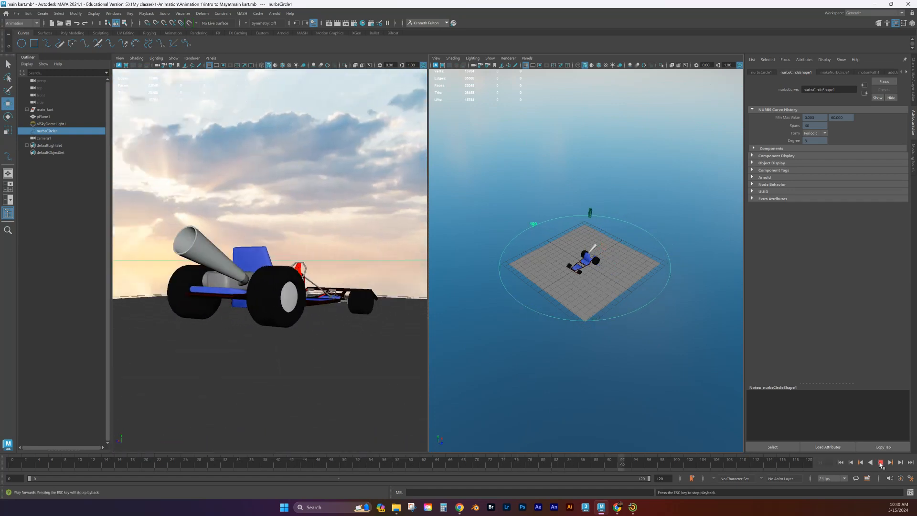
pyautogui.click(880, 462)
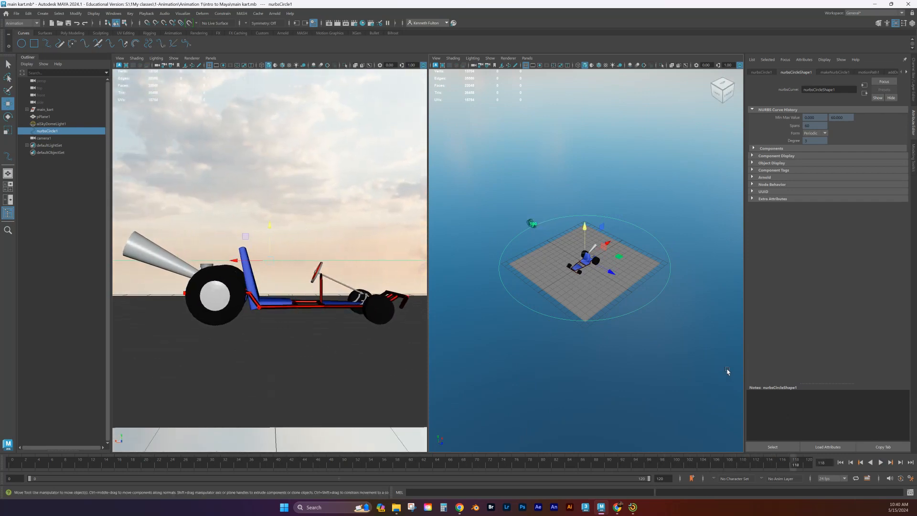
# Scale the circle path up uniformly so the camera orbits slightly farther from the kart, then briefly play and stop the animation.
pyautogui.press('r')
pyautogui.moveTo(584, 257)
pyautogui.mouseDown()
pyautogui.moveTo(558, 248)
pyautogui.moveTo(561, 257)
pyautogui.moveTo(643, 267)
pyautogui.moveTo(599, 262)
pyautogui.mouseUp()
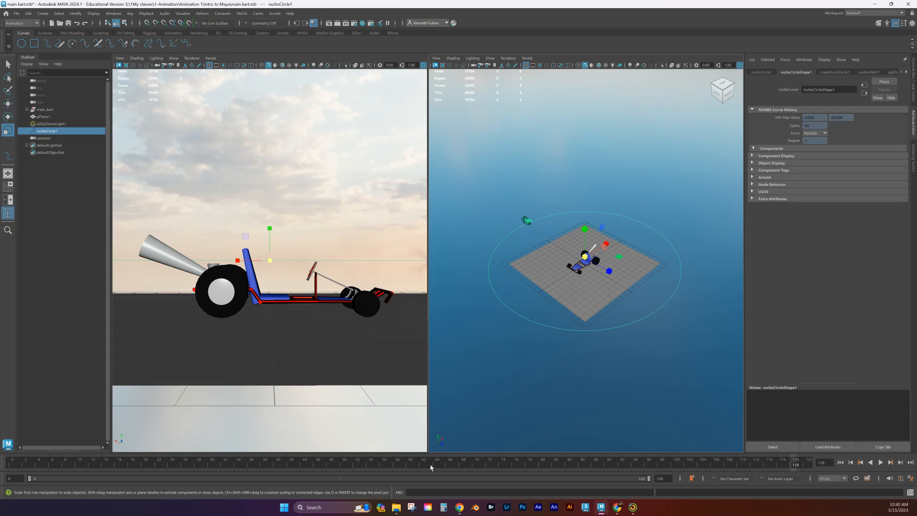
pyautogui.click(880, 463)
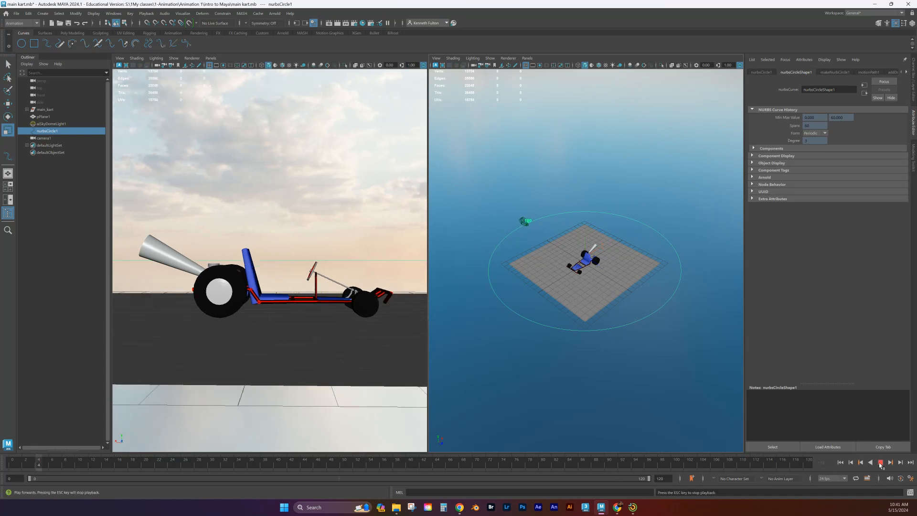
pyautogui.click(879, 462)
# Set the playback speed to Play Every Frame, Max Real-time, and play the animation to check its pace before stopping it.
pyautogui.rightClick(624, 464)
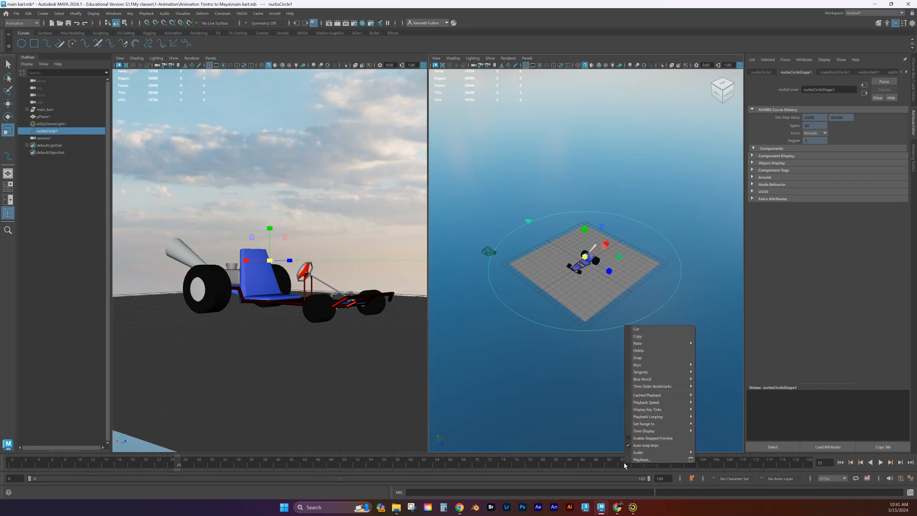
pyautogui.moveTo(650, 403)
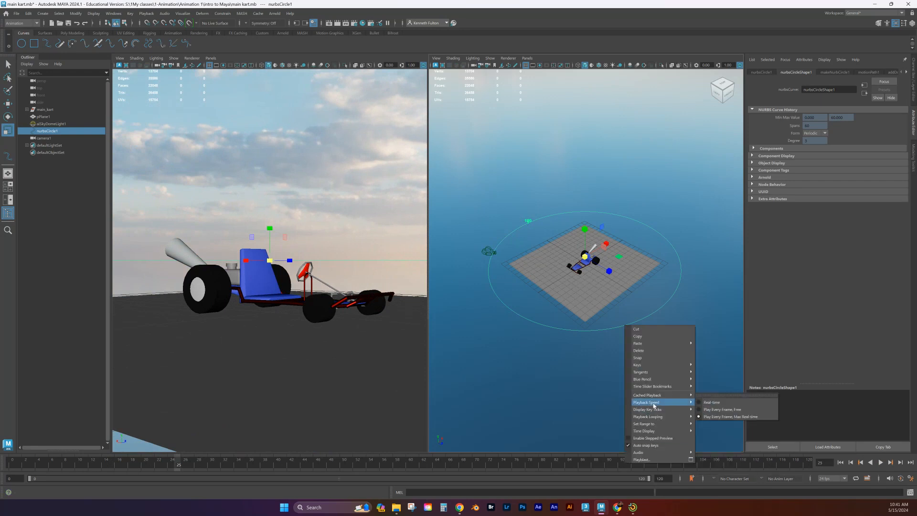
pyautogui.click(709, 419)
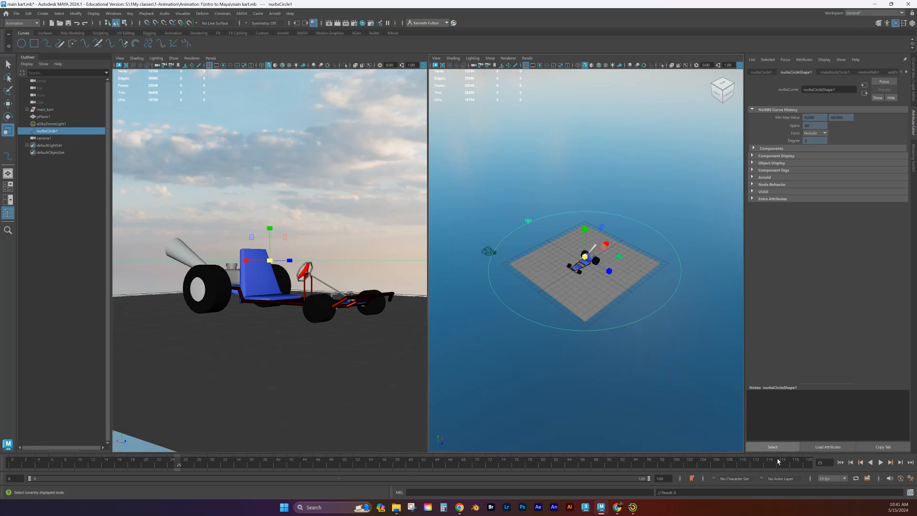
pyautogui.click(881, 463)
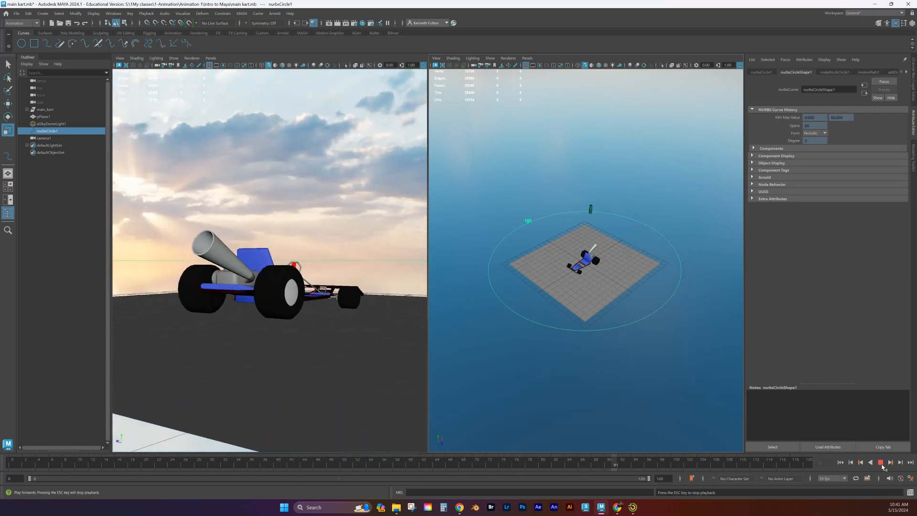
pyautogui.click(880, 462)
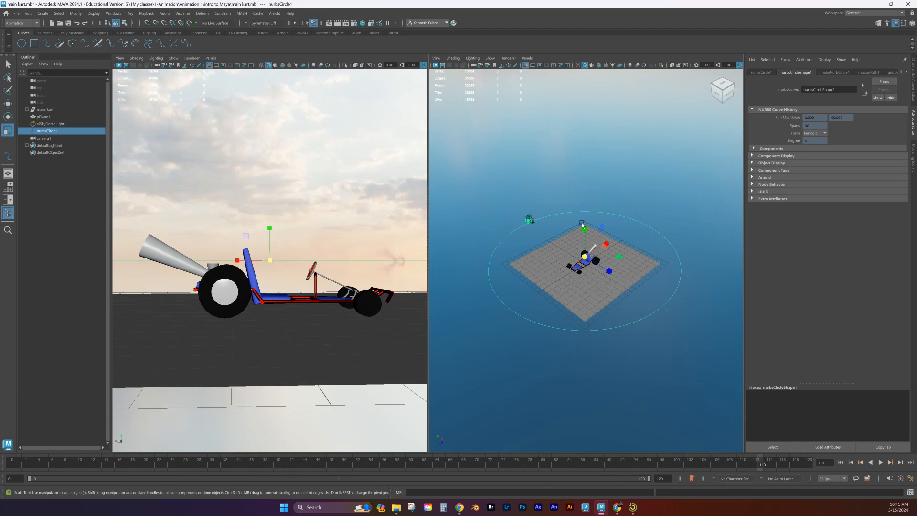
# Rotate the circle path about its vertical axis to shift the camera's starting position around the kart, and replay the animation.
pyautogui.press('e')
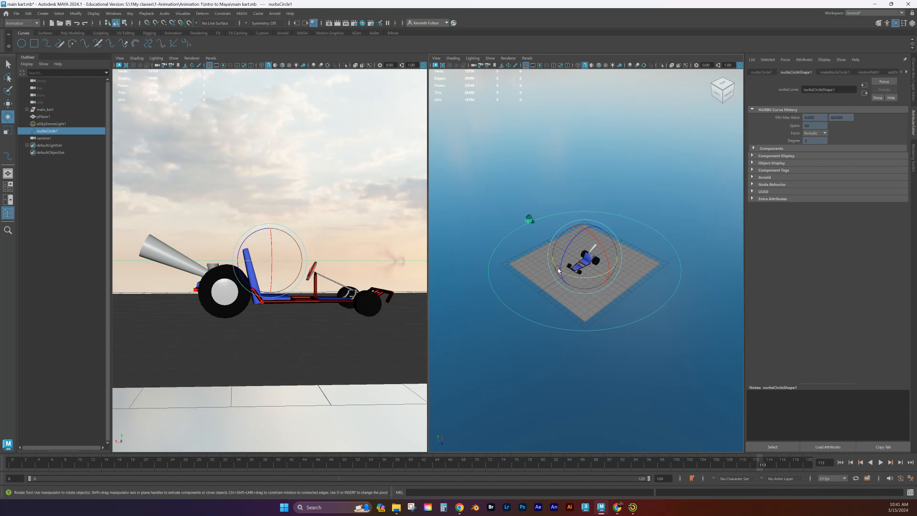
pyautogui.moveTo(558, 270); pyautogui.dragTo(590, 279)
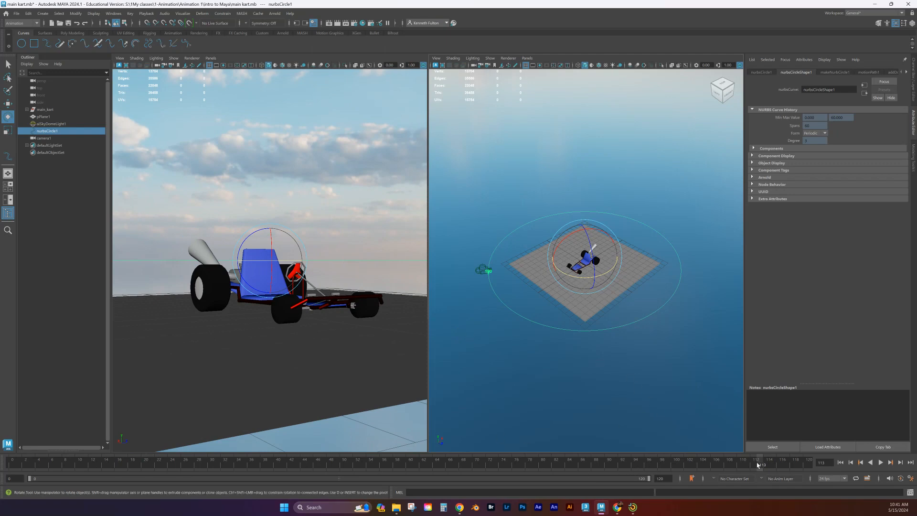
pyautogui.hotkey('alt', 'v')
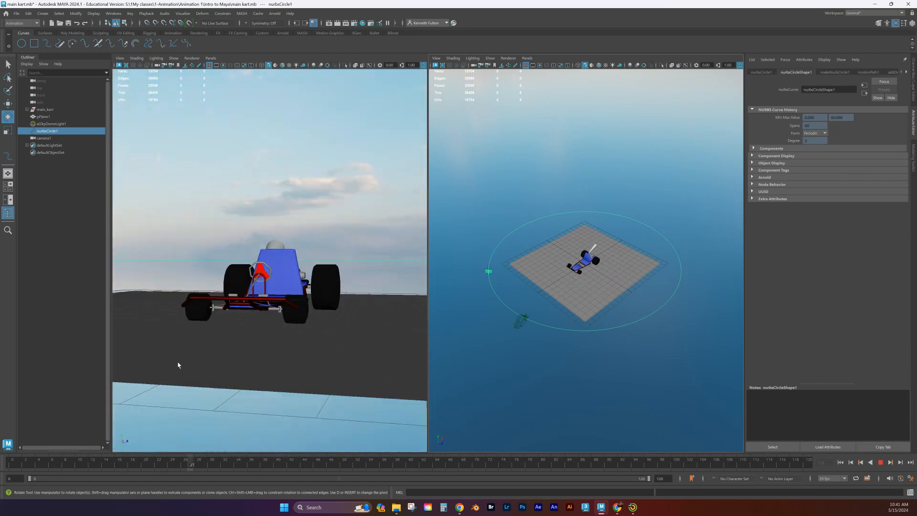
pyautogui.hotkey('alt', 'v')
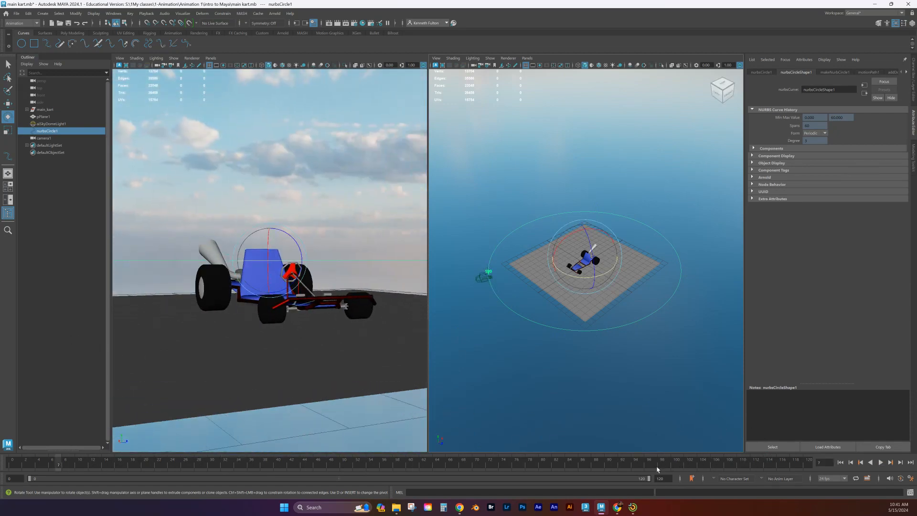
# Maximize the camera1 view so it fills the whole workspace.
pyautogui.rightClick(566, 465)
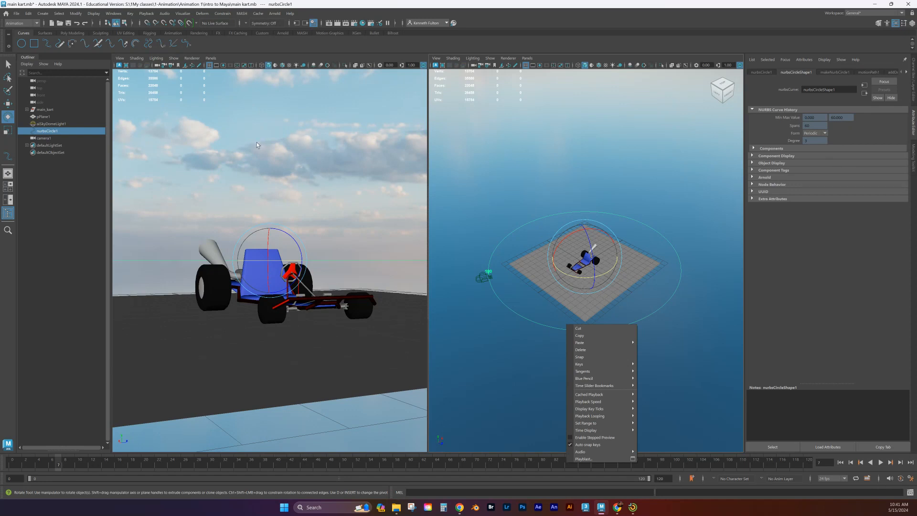
pyautogui.click(267, 158)
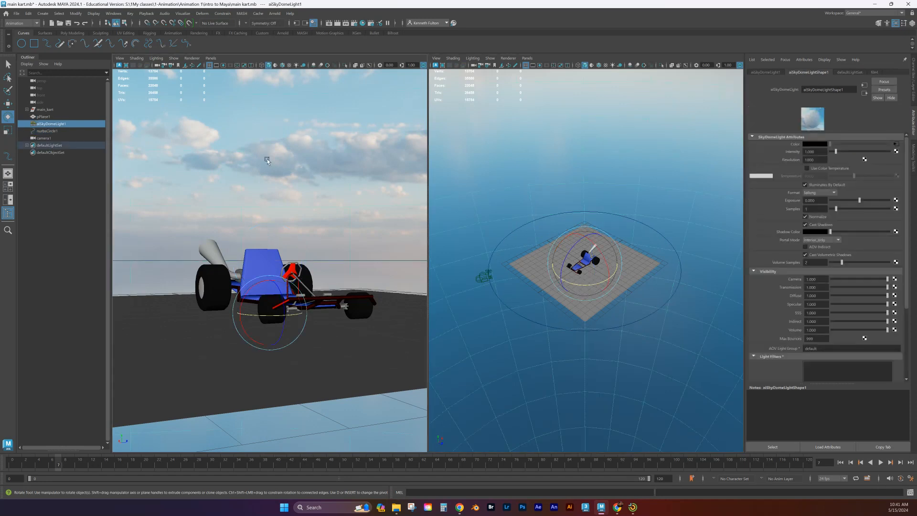
pyautogui.press('space')
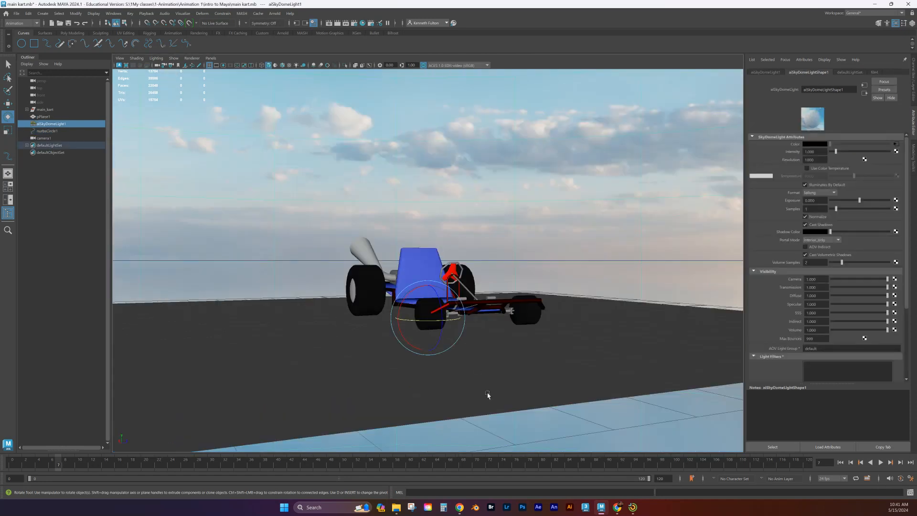
# Open the Playblast options and set the output scale to 1.00.
pyautogui.rightClick(610, 467)
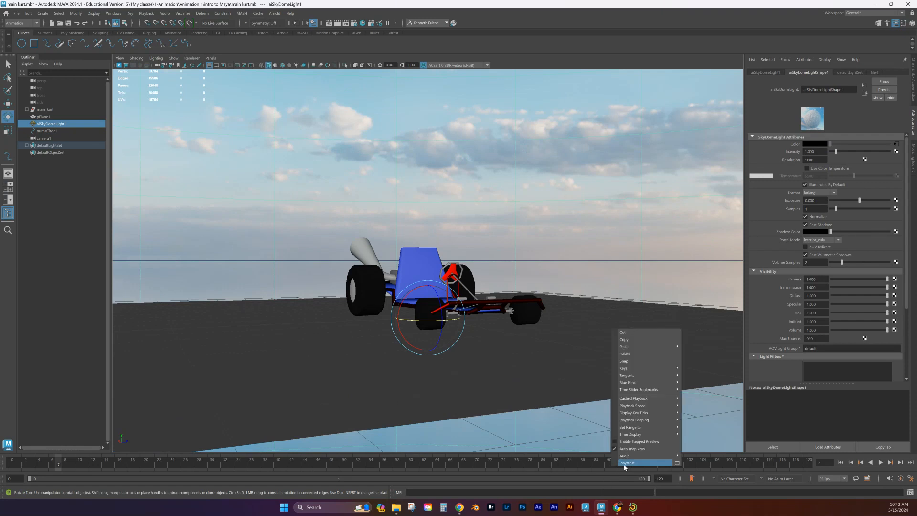
pyautogui.click(677, 463)
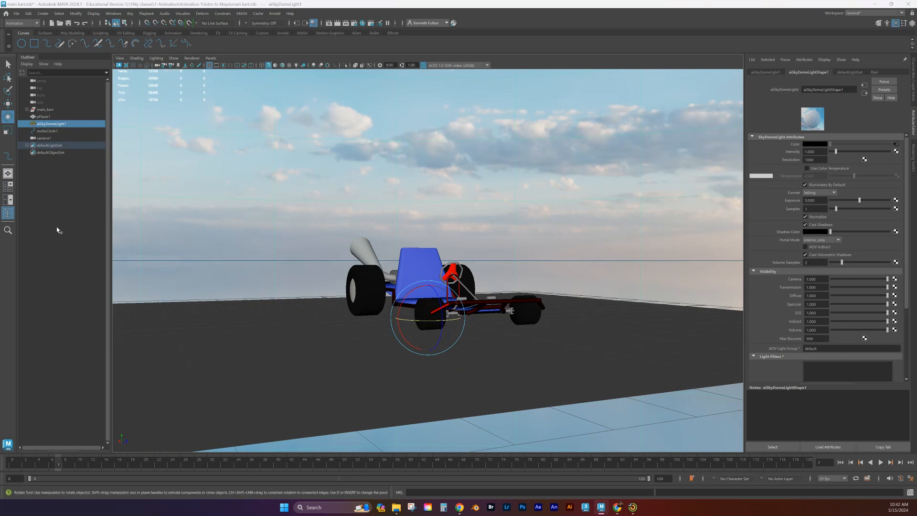
pyautogui.moveTo(546, 120); pyautogui.dragTo(632, 120)
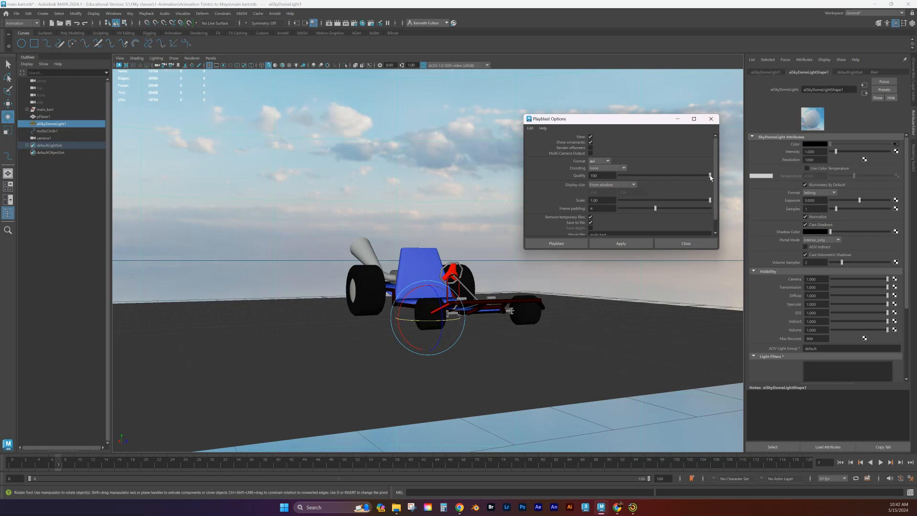
pyautogui.click(606, 199)
pyautogui.moveTo(710, 200); pyautogui.dragTo(754, 203)
pyautogui.scroll(-1, 623, 223)
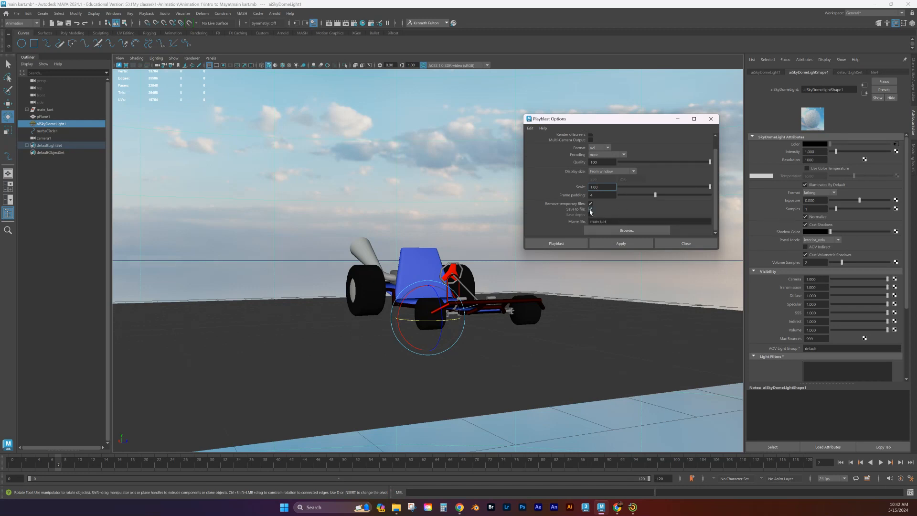
# Set the playblast's movie file to kart3 in the Sample Projects folder on the S: drive.
pyautogui.click(621, 232)
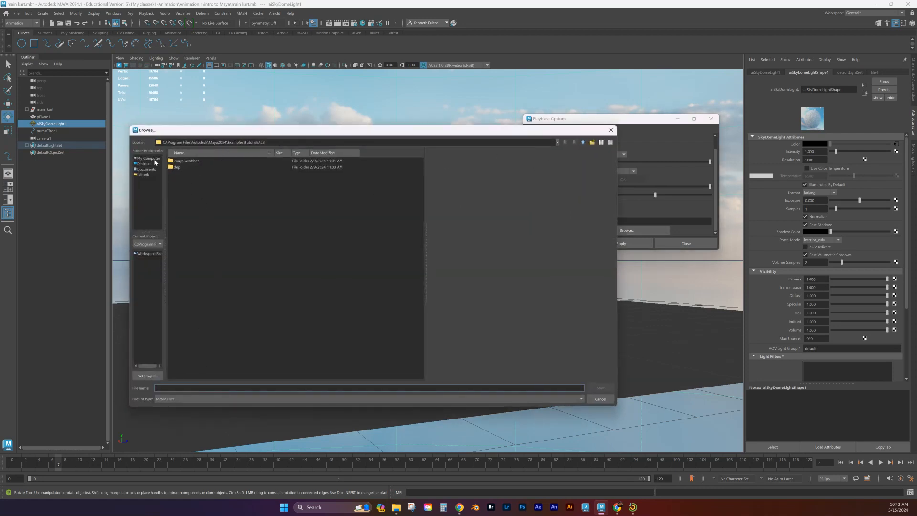
pyautogui.click(155, 163)
pyautogui.doubleClick(199, 162)
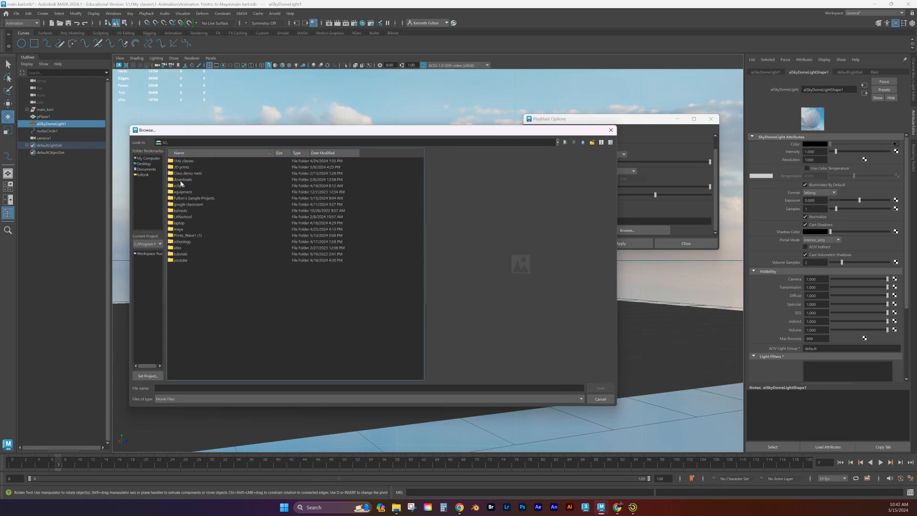
pyautogui.doubleClick(194, 198)
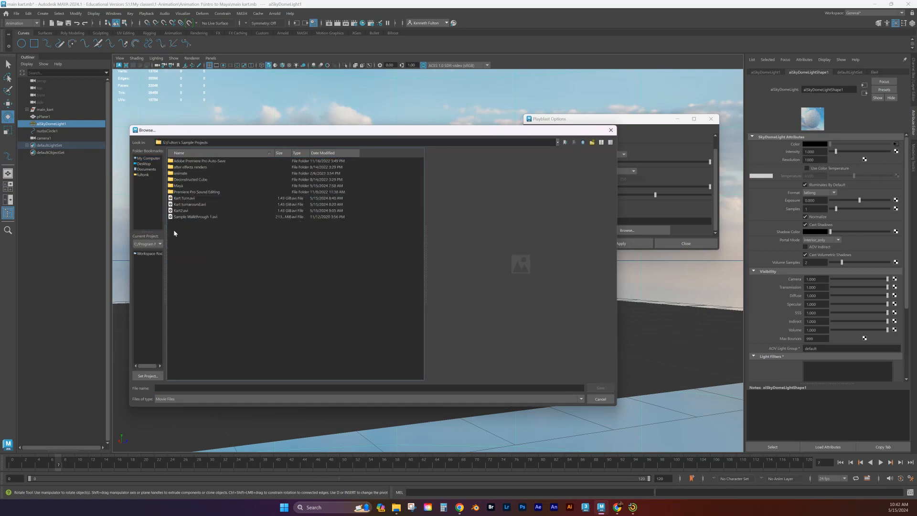
pyautogui.click(183, 389)
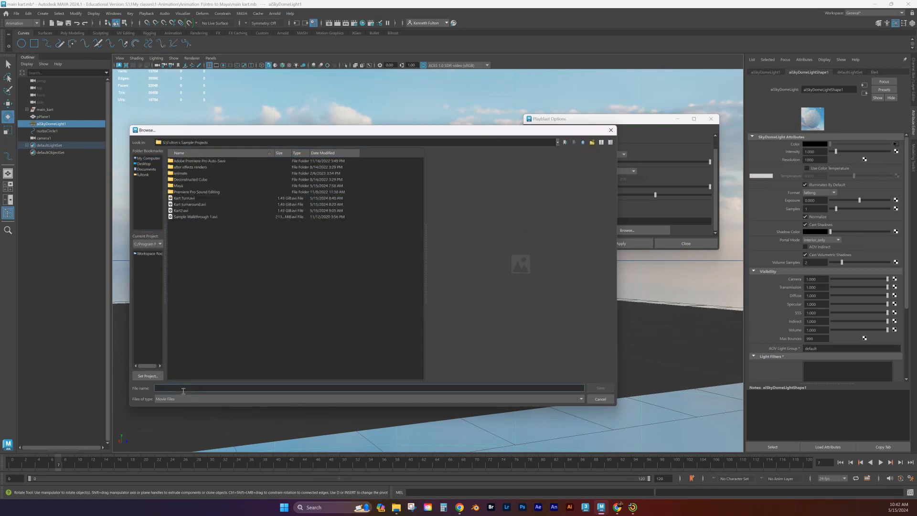
pyautogui.write('kart3')
pyautogui.click(601, 388)
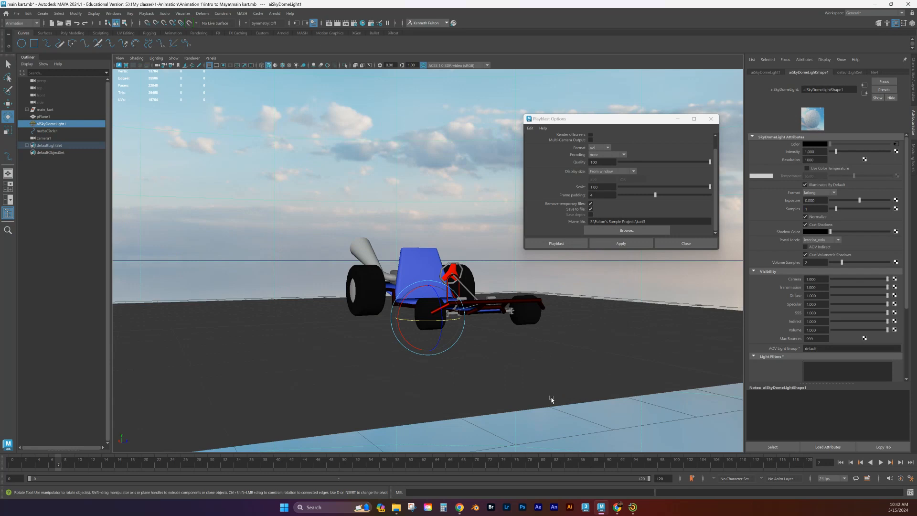
# Generate the playblast and replay the kart3 video in Media Player to review the turntable.
pyautogui.click(565, 246)
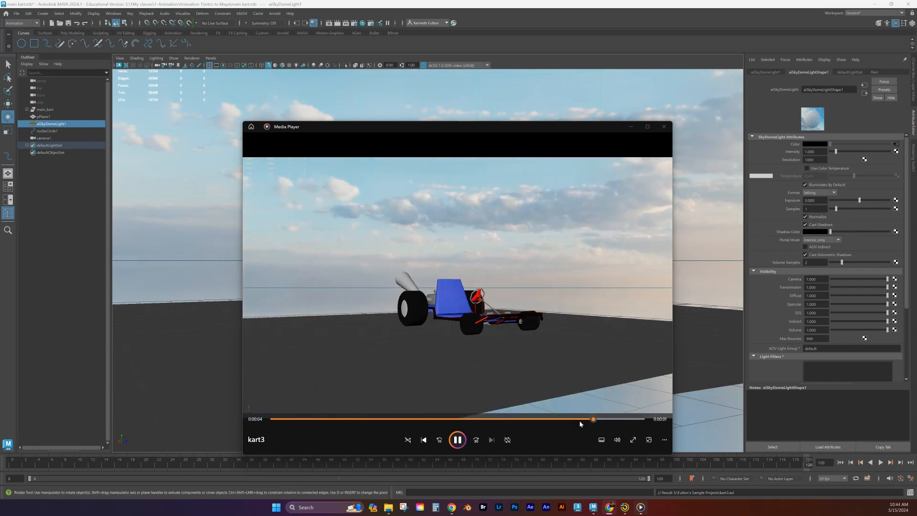
pyautogui.click(460, 444)
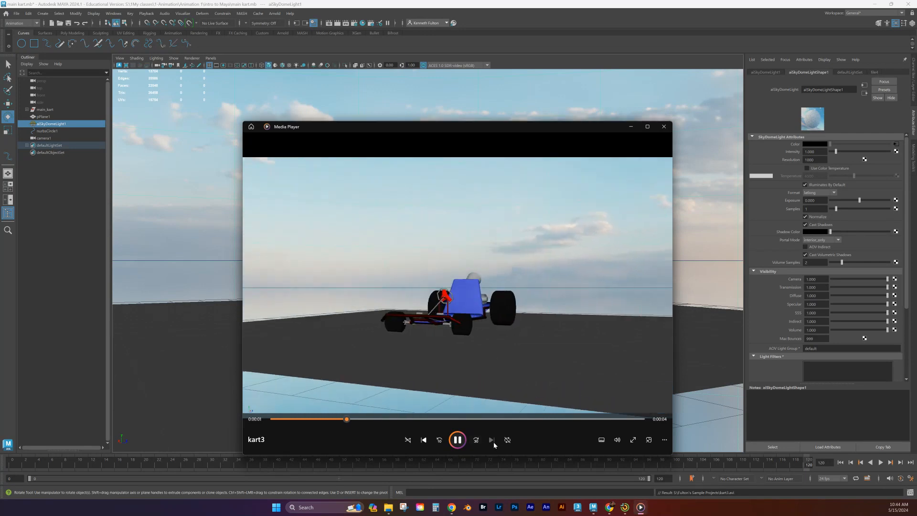